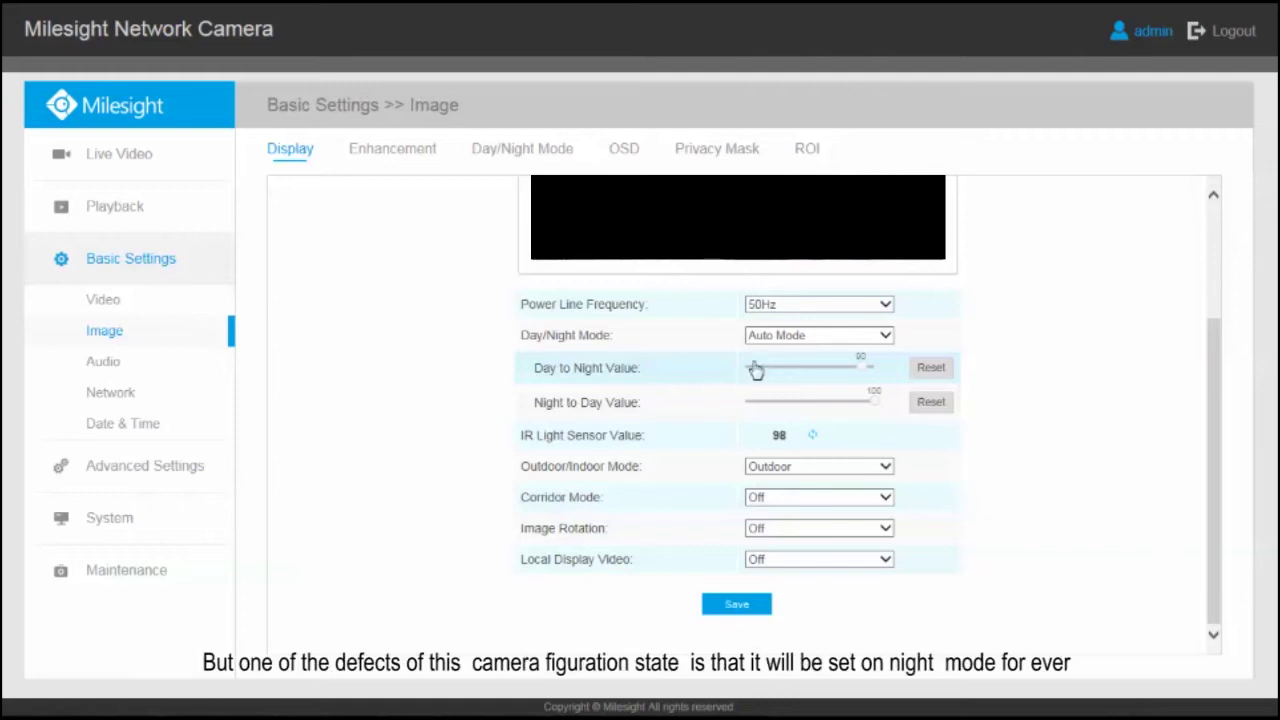
- Choose Night Mode in the Day/Night Mode dropdown instead of Auto Mode
left_click(866, 337)
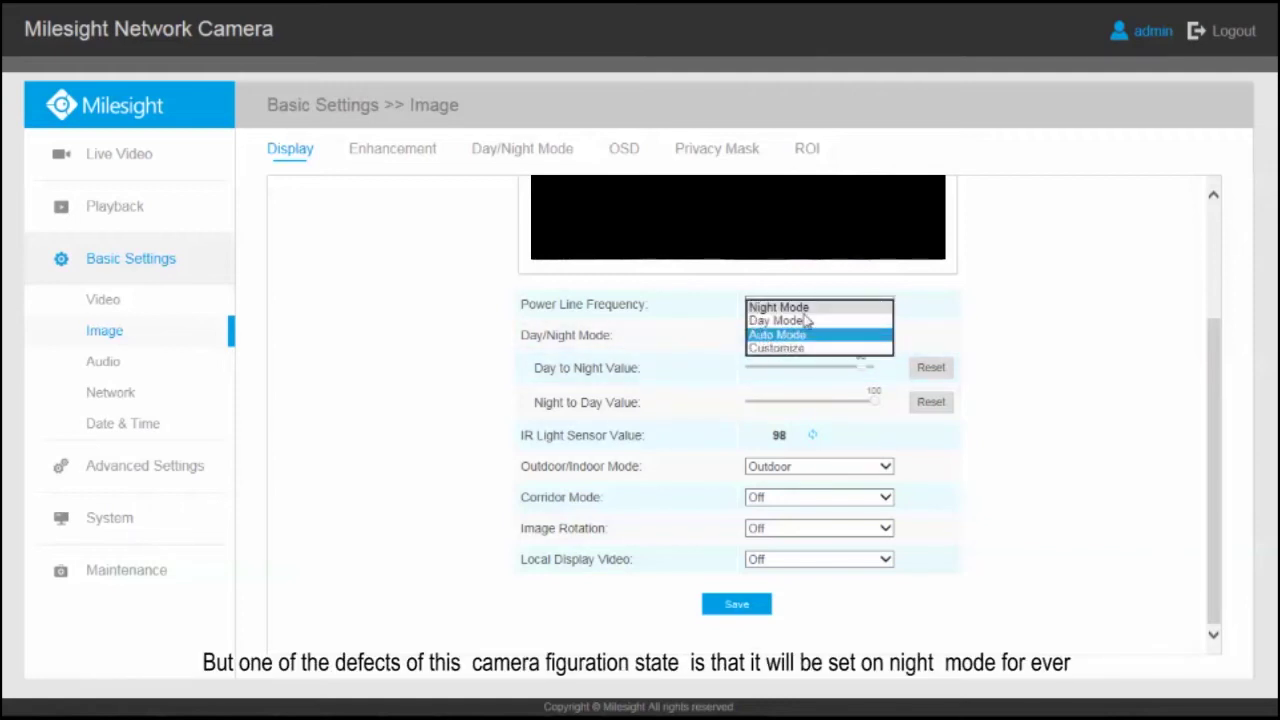
left_click(800, 307)
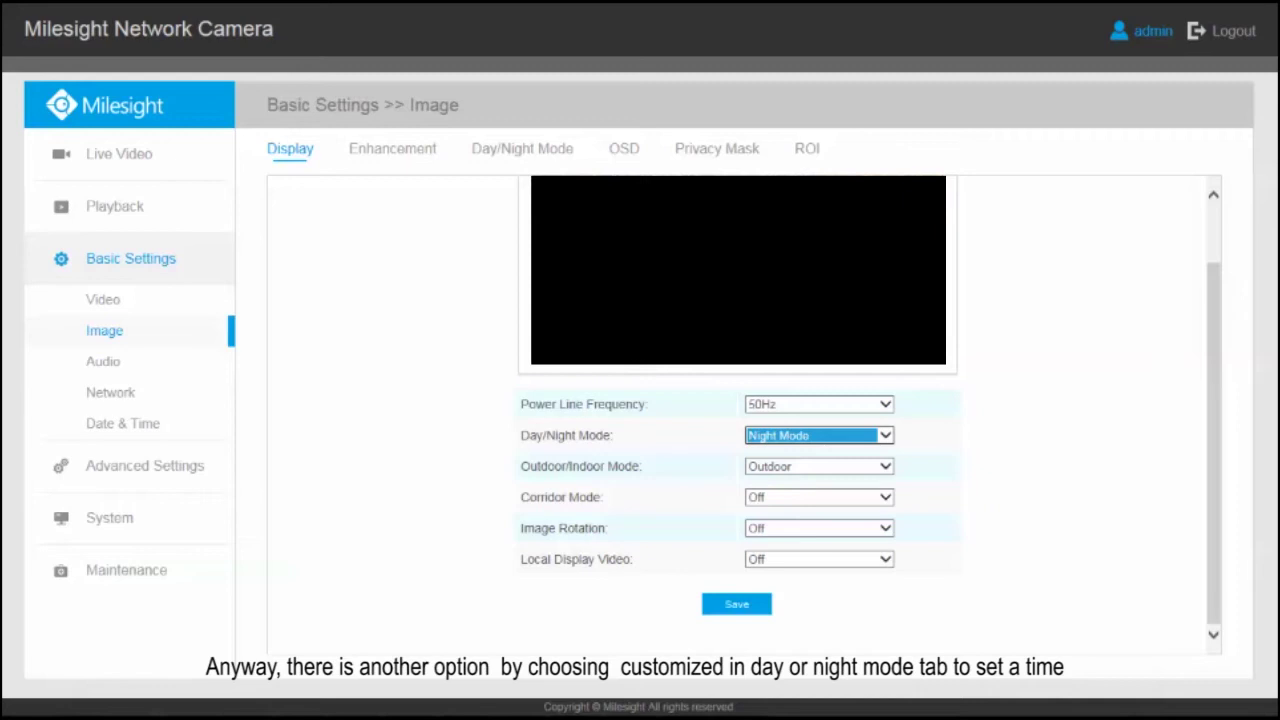
- Try the Customize option, then reselect Night Mode and save it
left_click(790, 437)
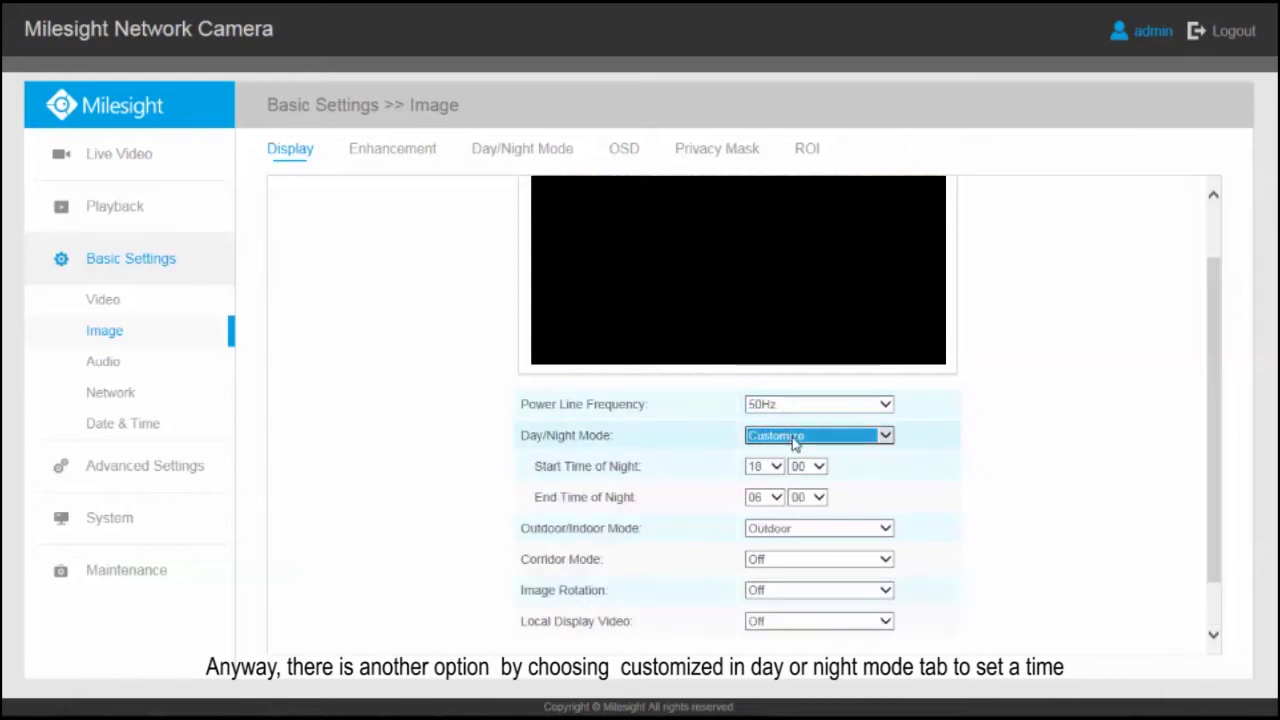
scroll(786, 460, "down", 1)
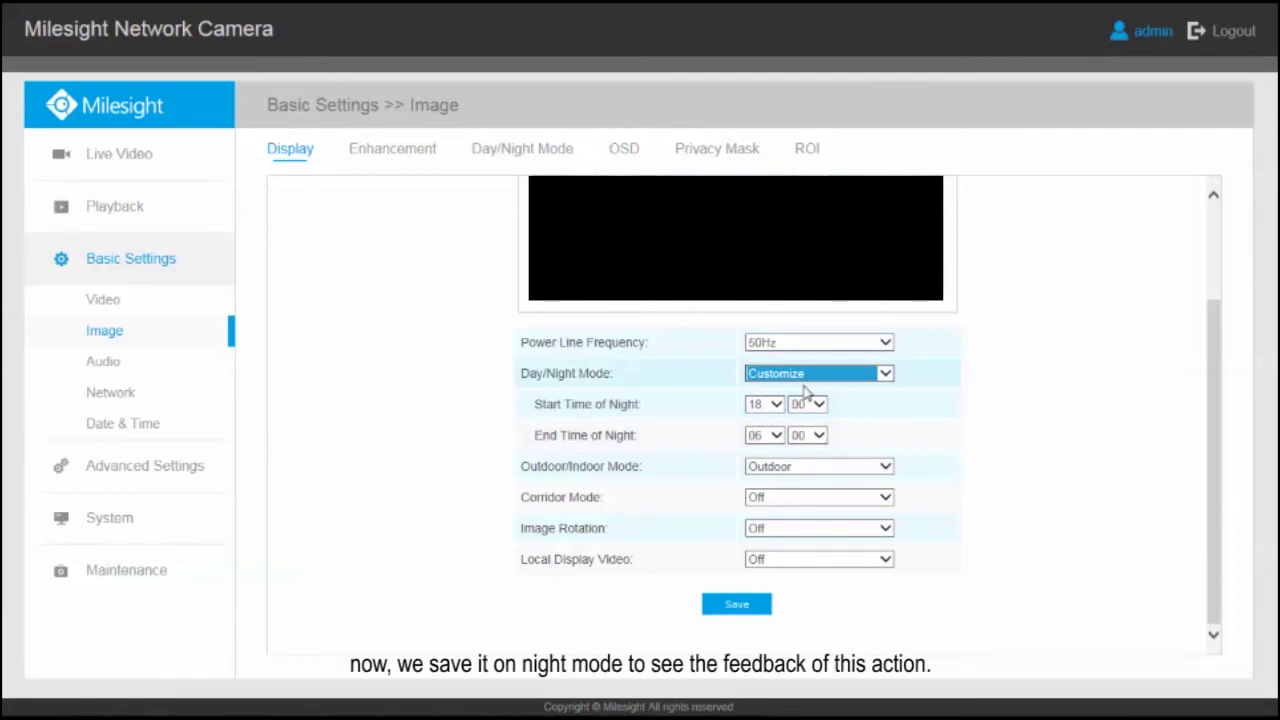
left_click(885, 373)
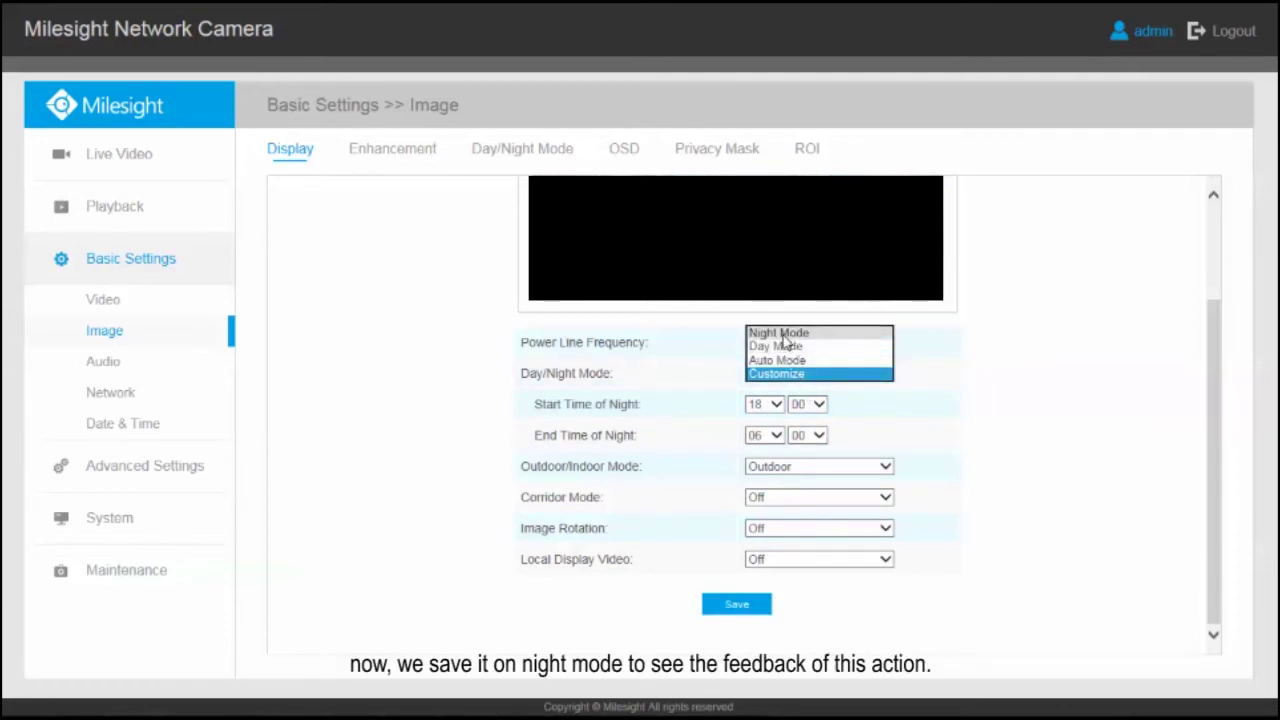
left_click(790, 331)
left_click(737, 604)
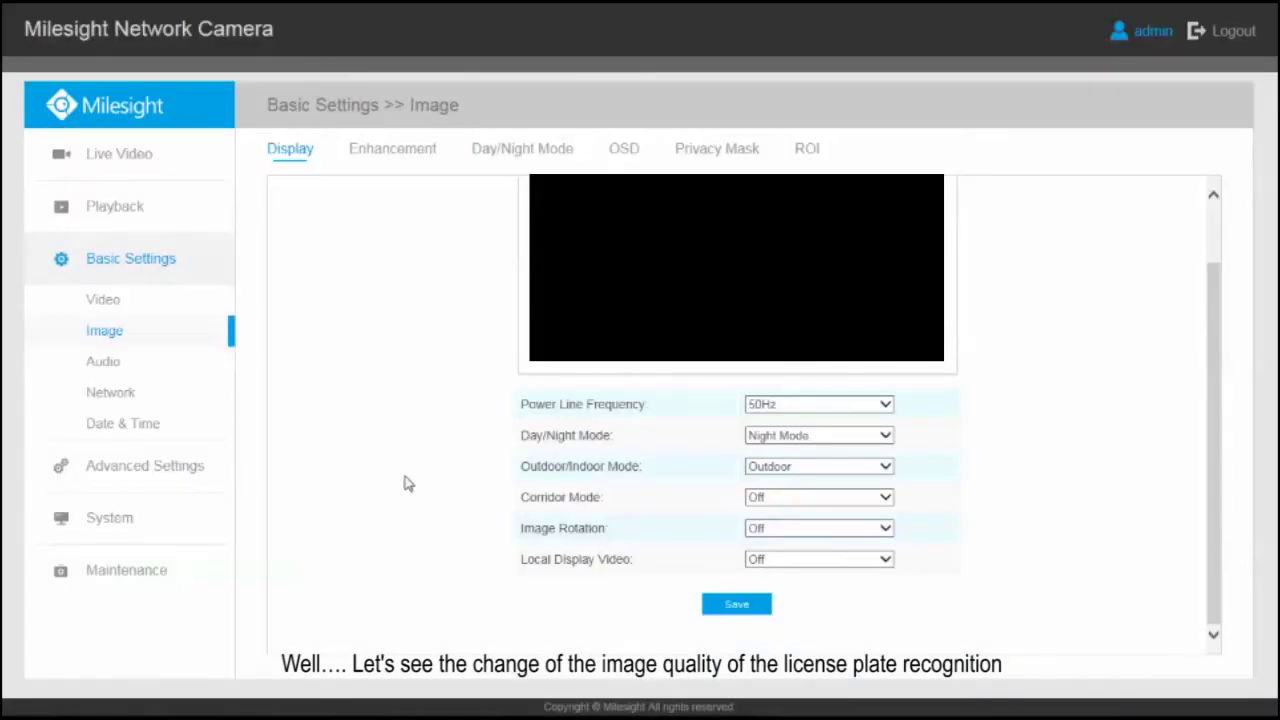
left_click(125, 160)
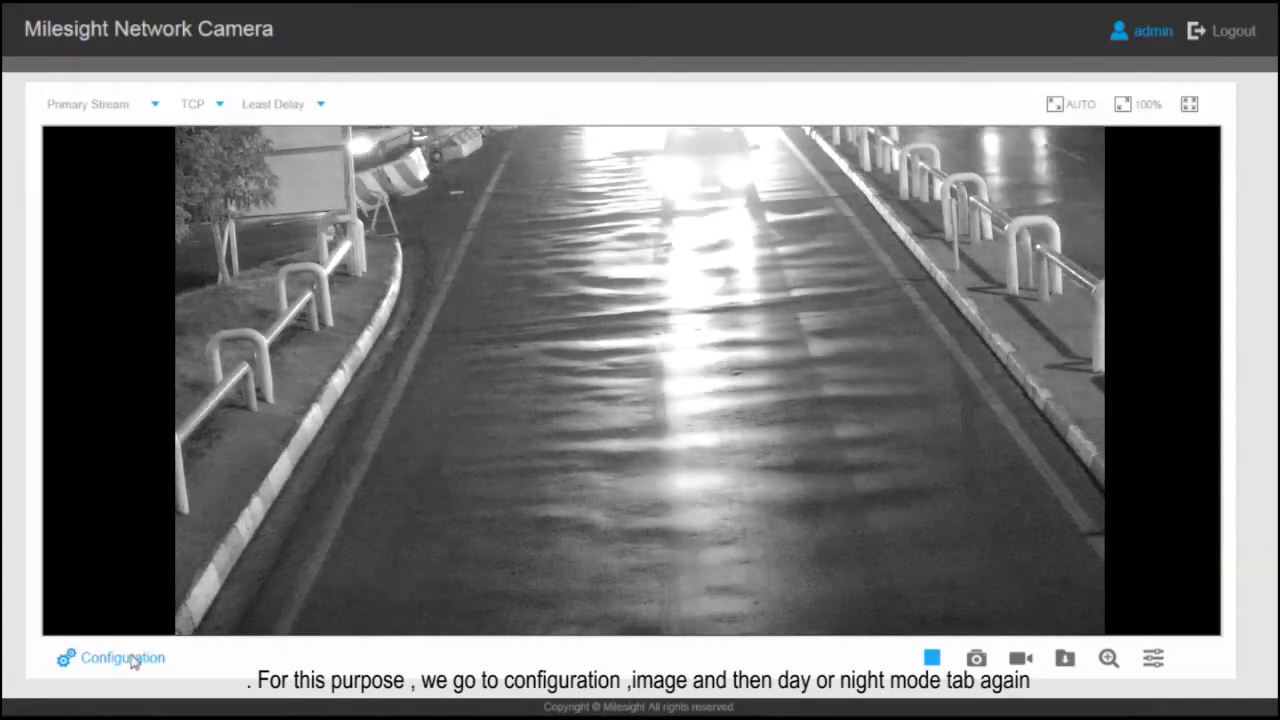
left_click(130, 657)
- Under Image > Day/Night Mode, set Night Mode exposure level to 3, save, and view live video
left_click(104, 330)
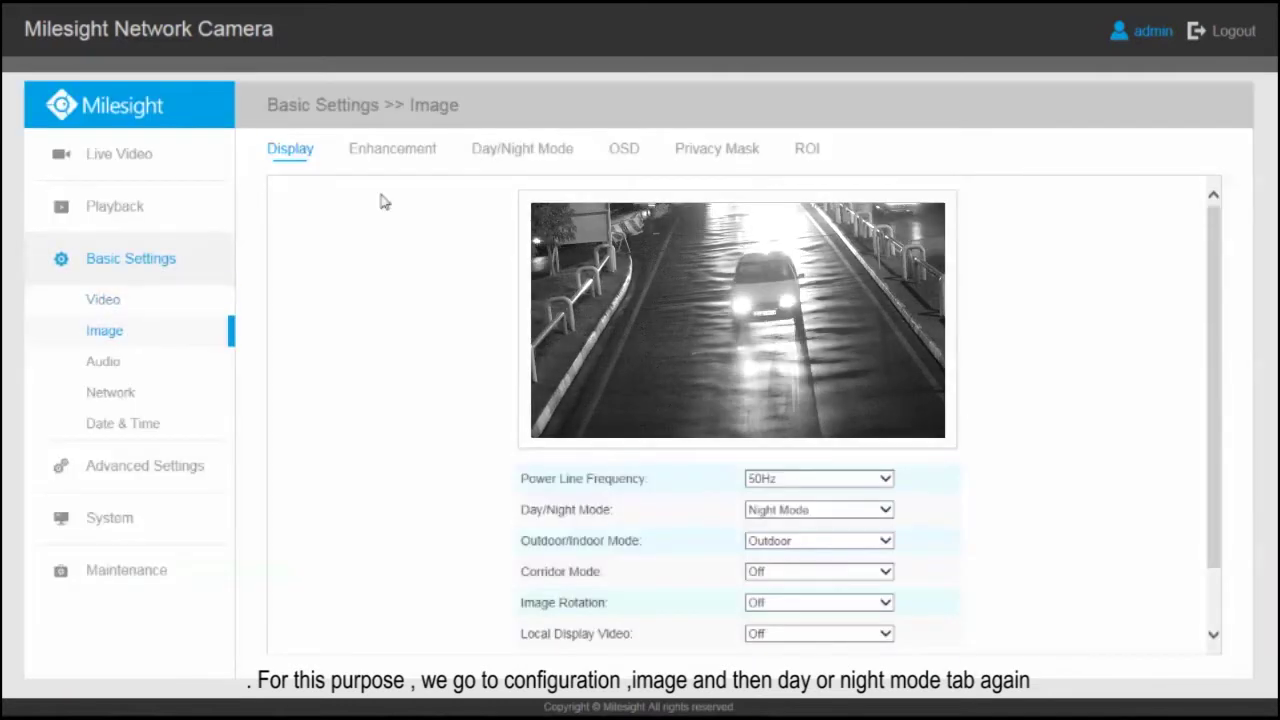
left_click(482, 152)
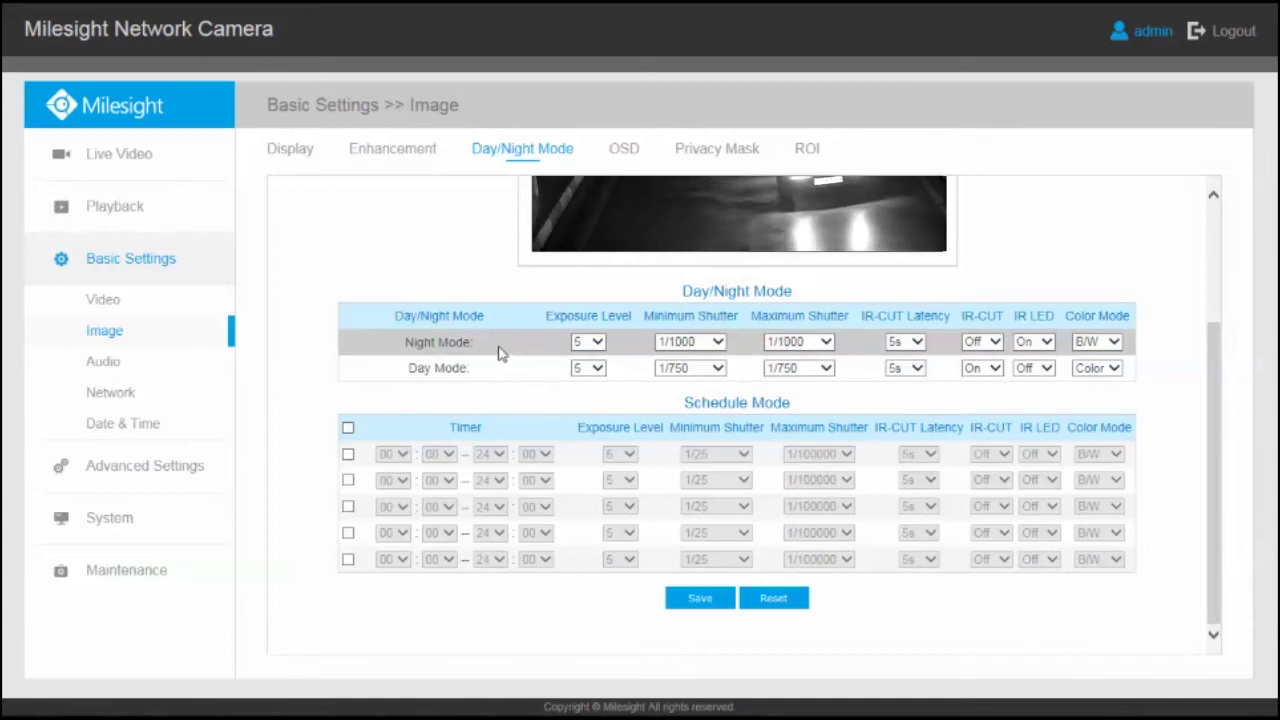
left_click(588, 342)
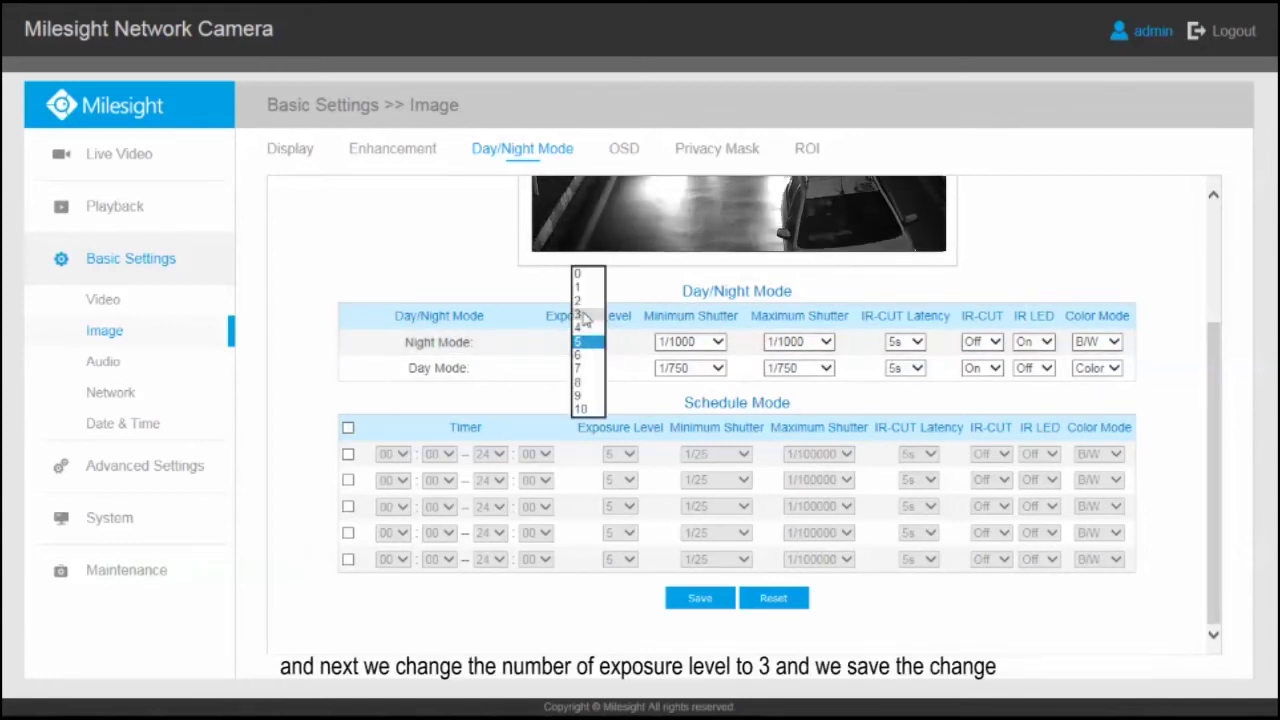
left_click(580, 314)
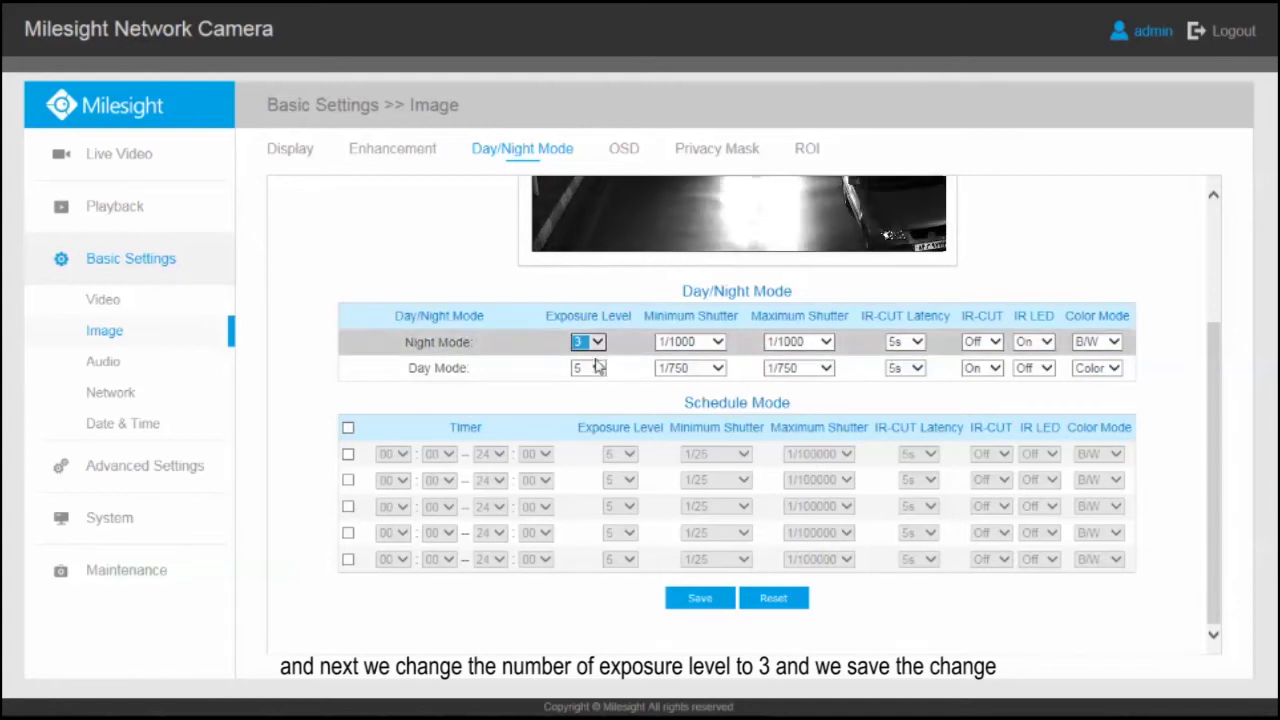
left_click(700, 598)
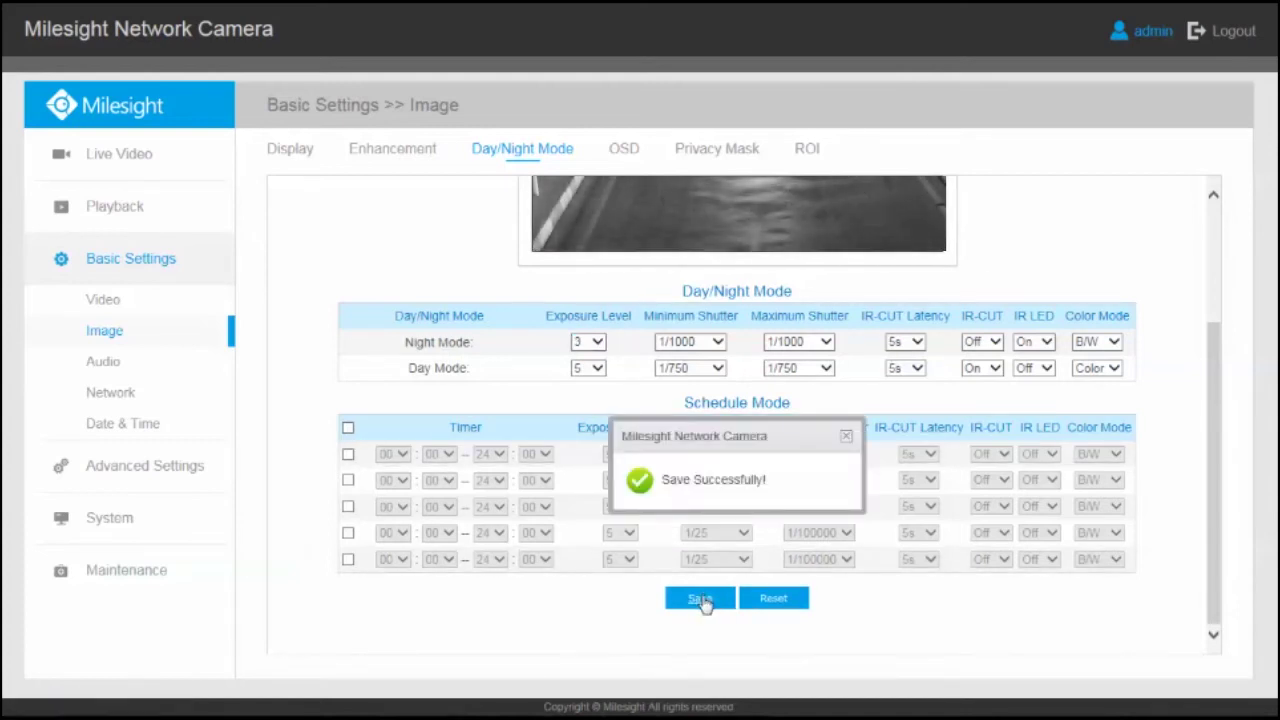
left_click(173, 173)
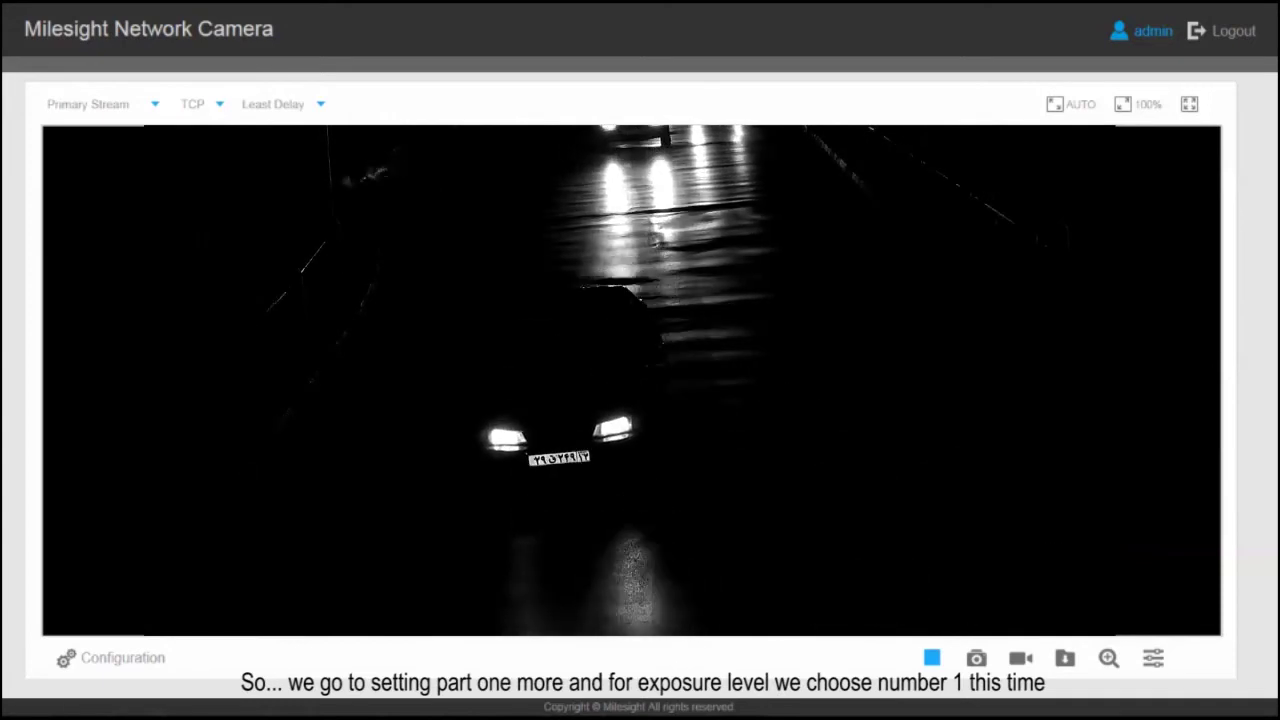
- Back in Configuration, set Night Mode exposure level to 1, save, and check the live video
left_click(122, 660)
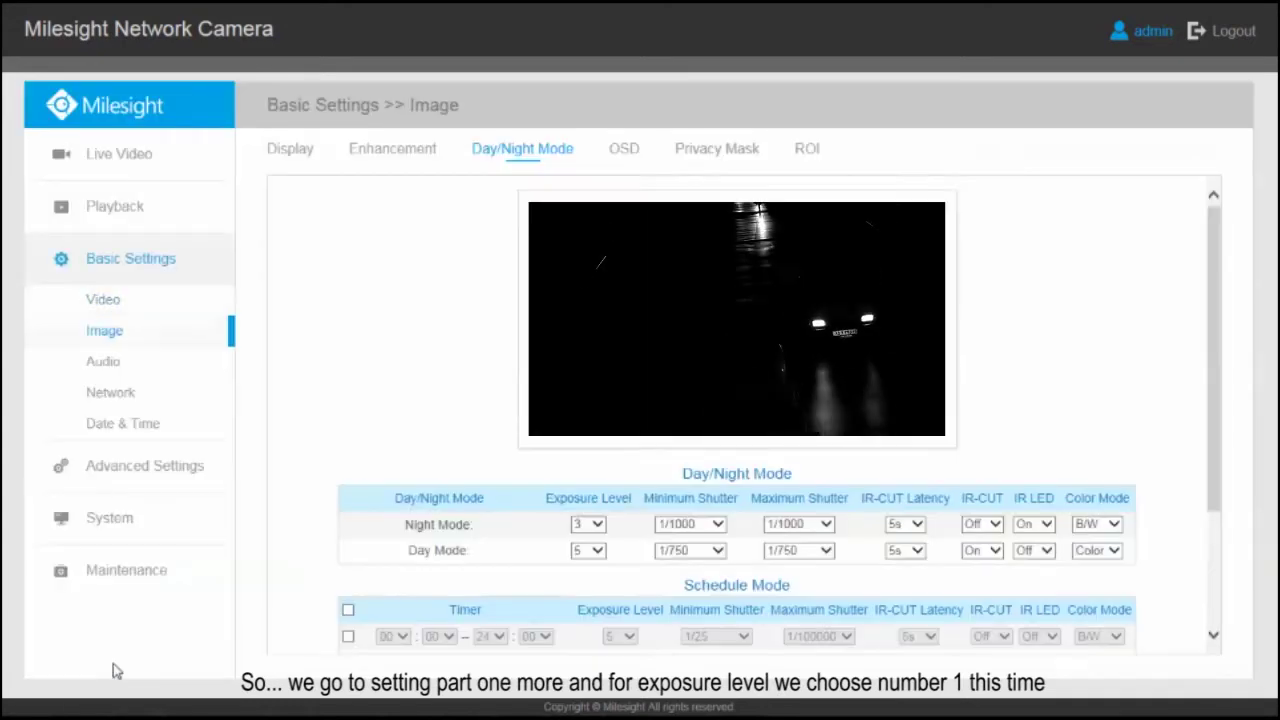
scroll(736, 450, "down", 2)
left_click(588, 349)
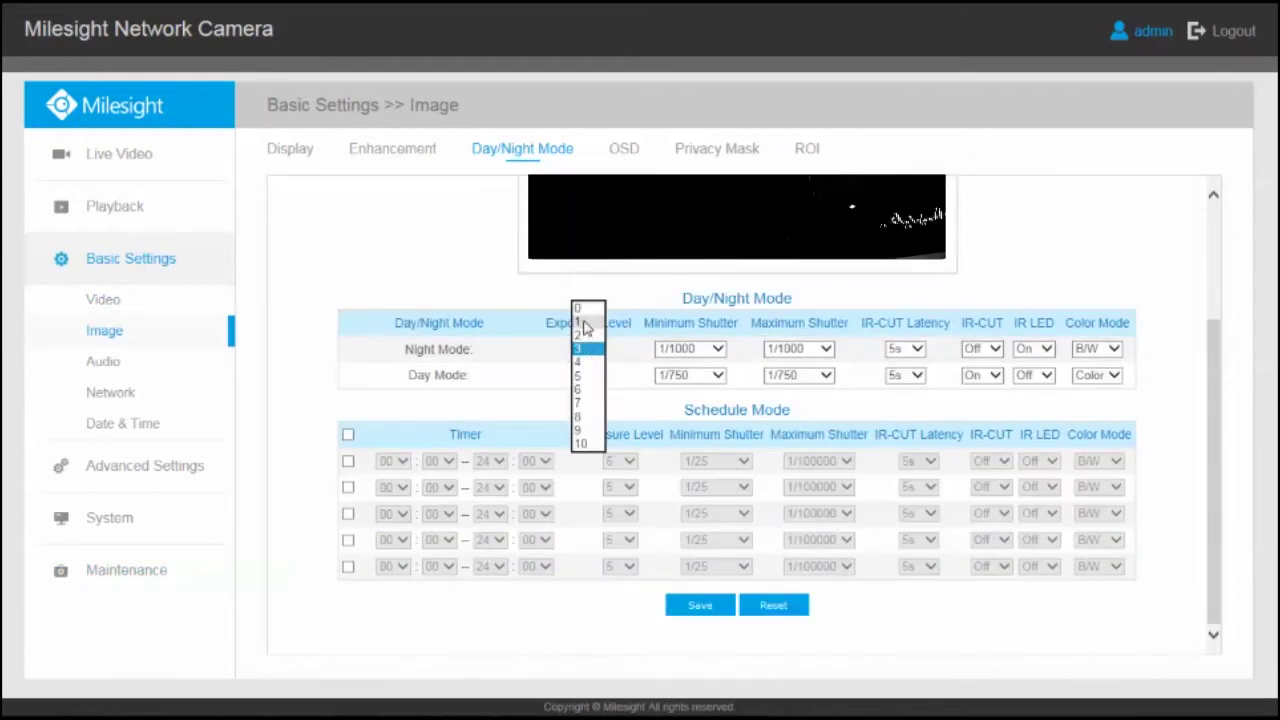
left_click(586, 321)
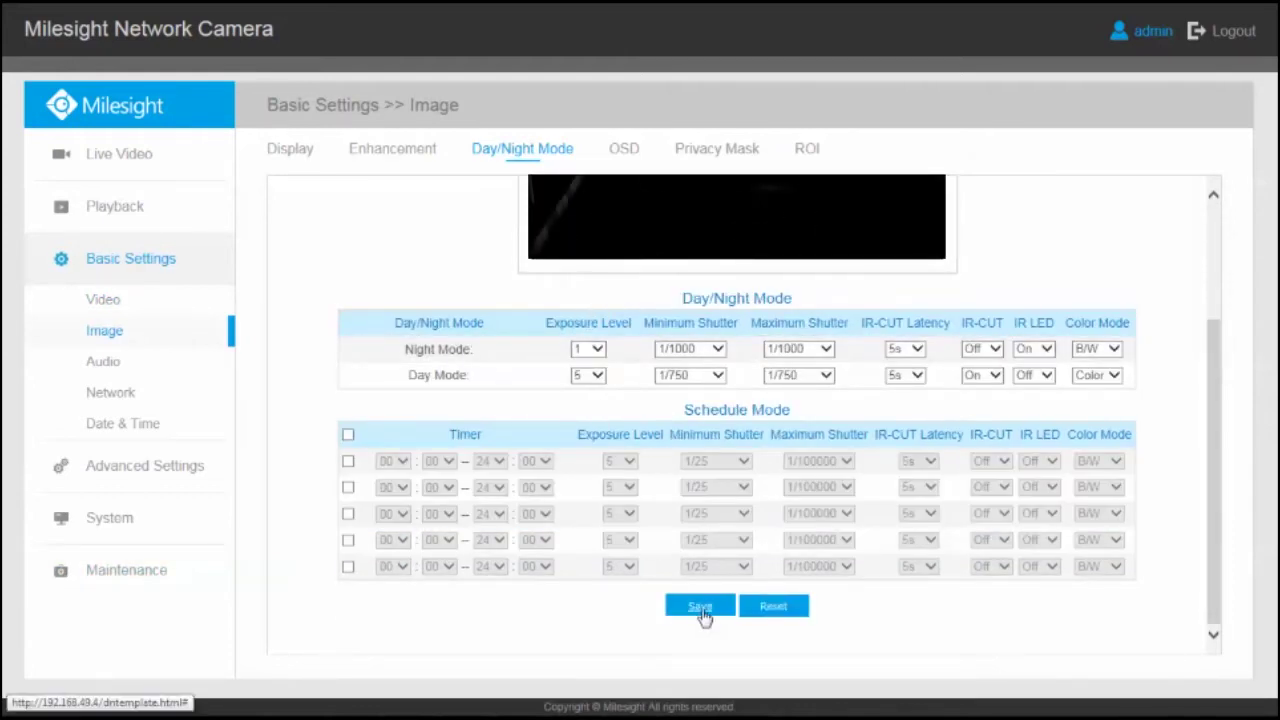
left_click(704, 612)
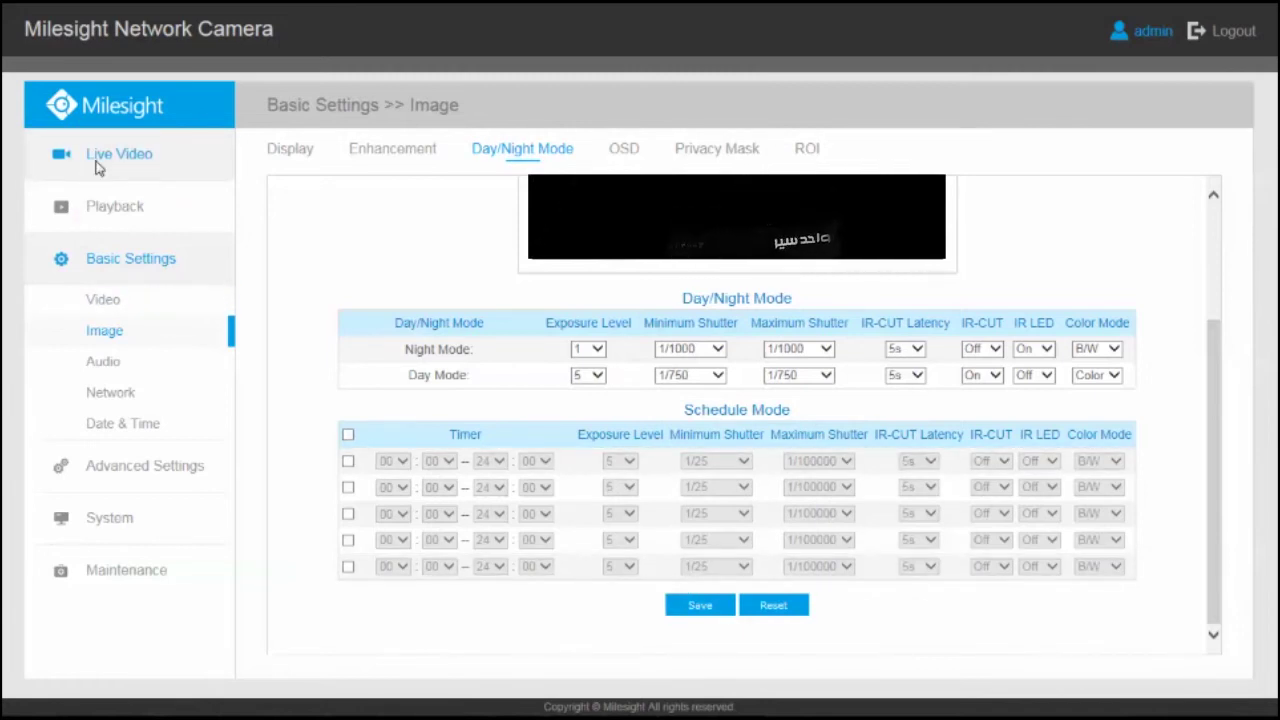
left_click(98, 168)
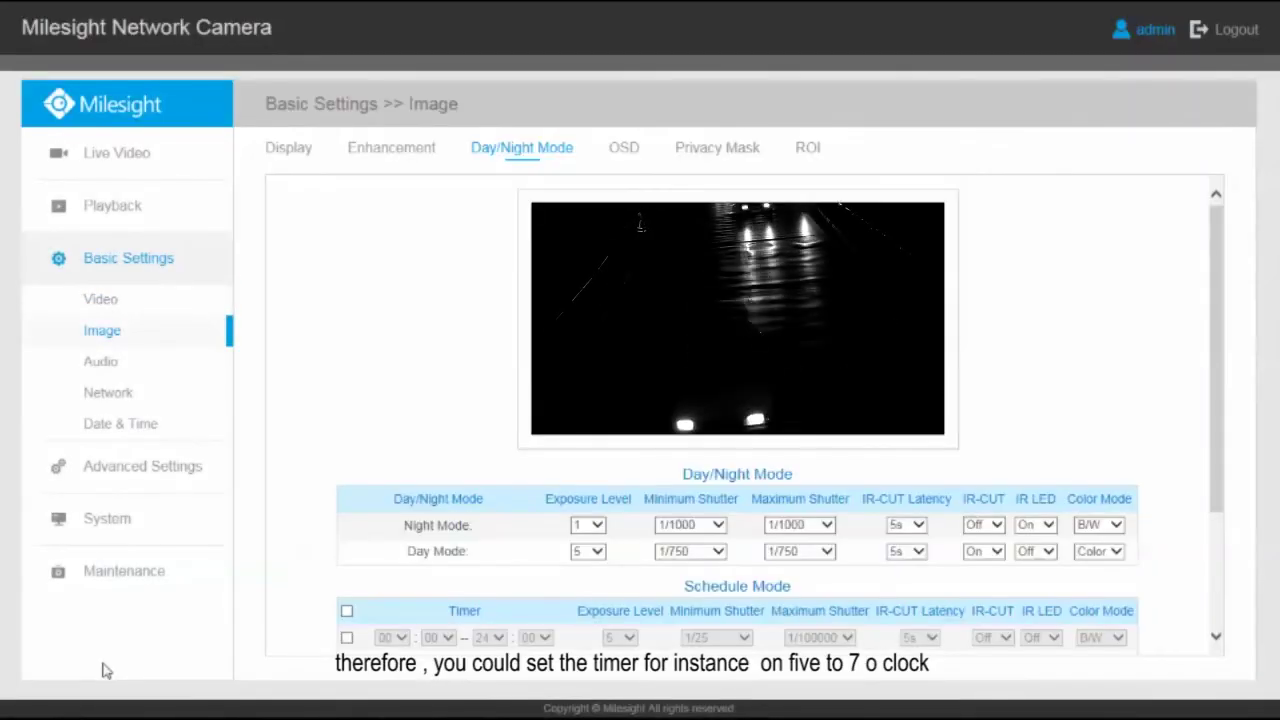
- Enable the first Schedule Mode row with timer 05:00 to 07:00
scroll(371, 531, "down", 3)
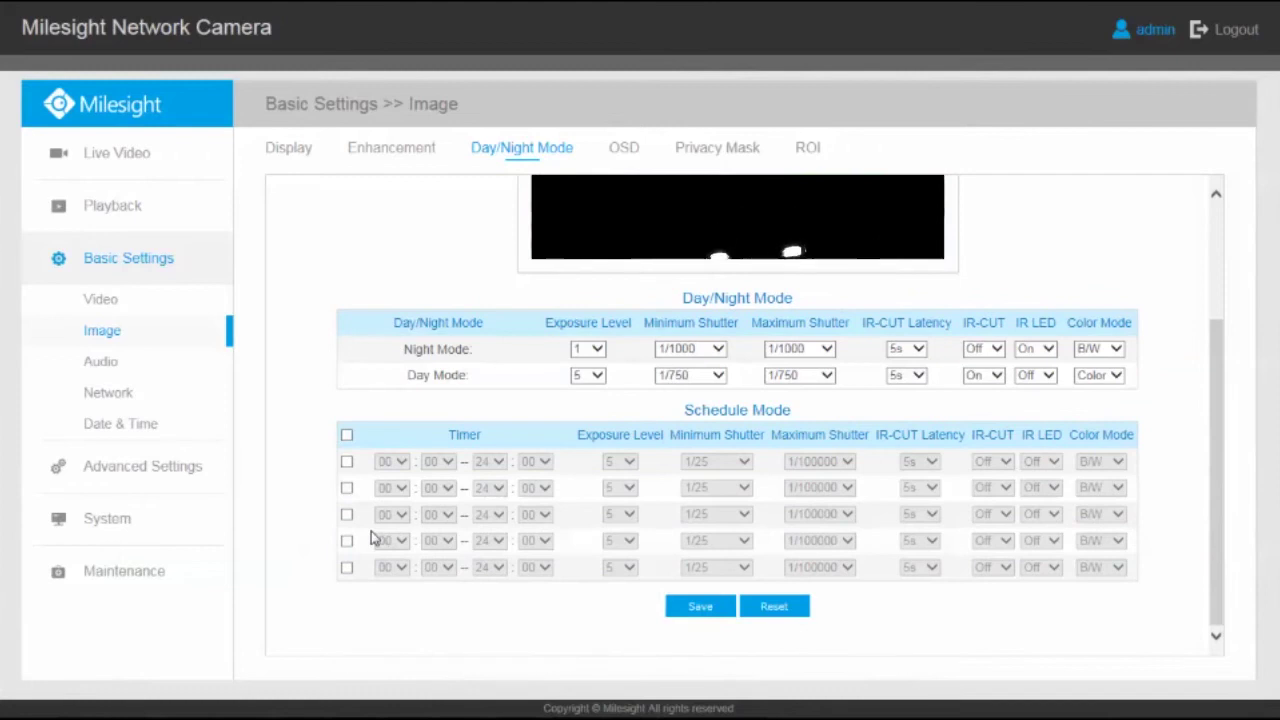
left_click(346, 462)
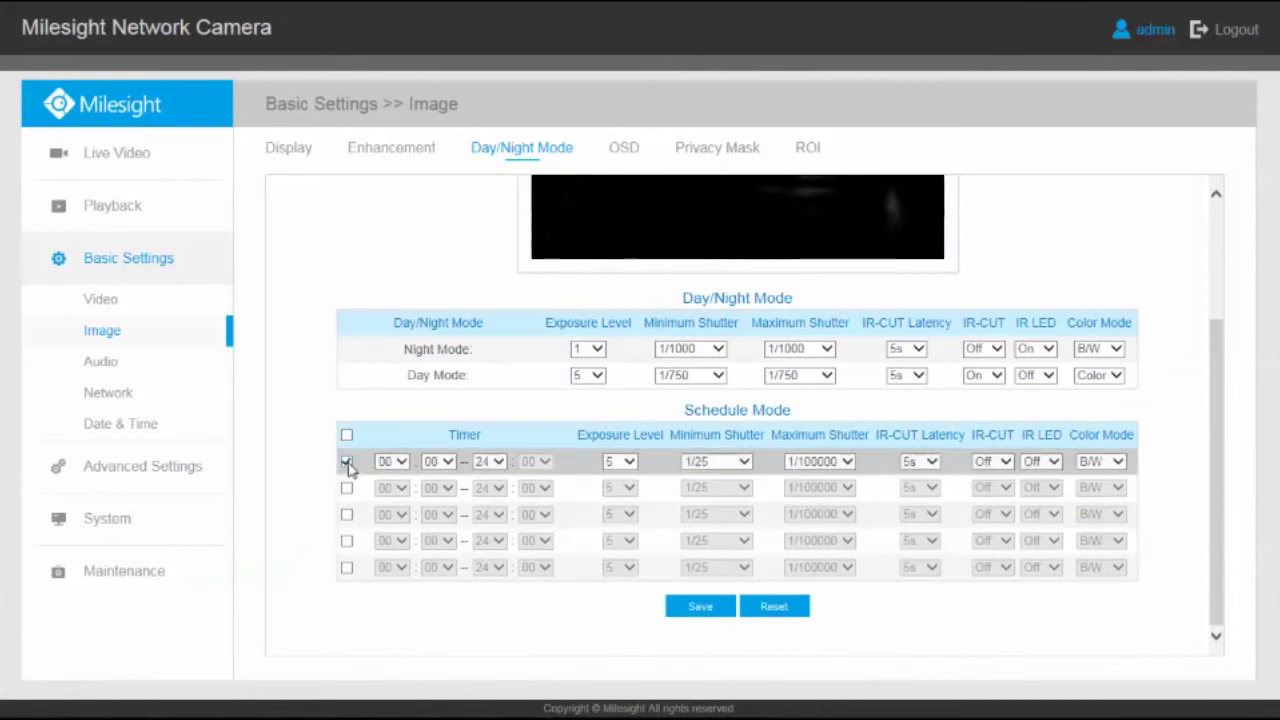
left_click(400, 462)
left_click(418, 458)
left_click(490, 464)
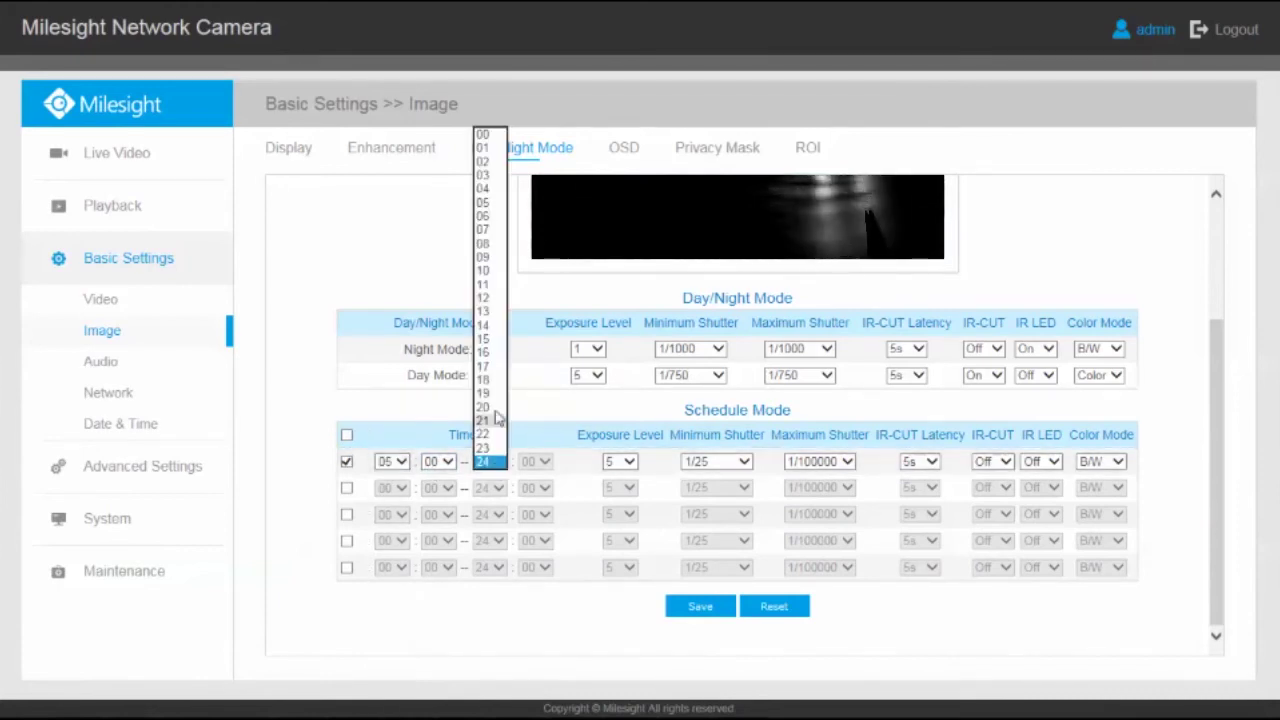
left_click(488, 231)
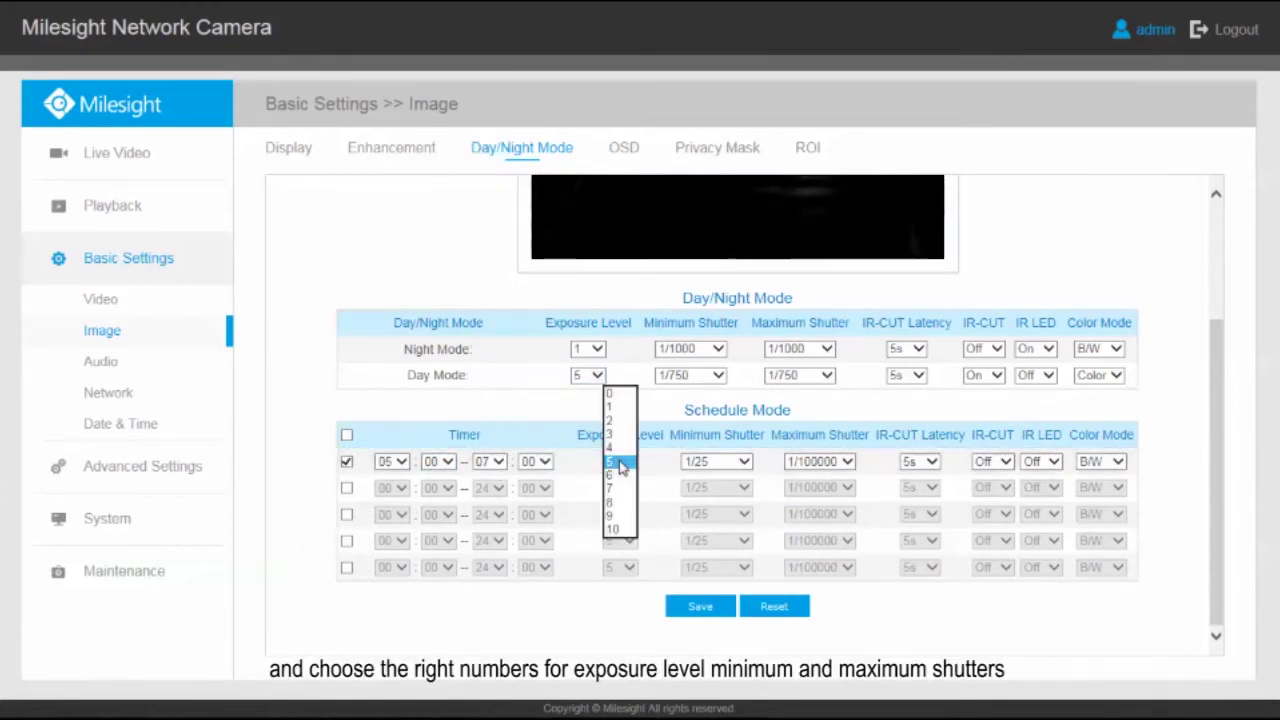
- Give that row exposure level 3 and 1/1000 minimum and maximum shutter, then save
left_click(735, 462)
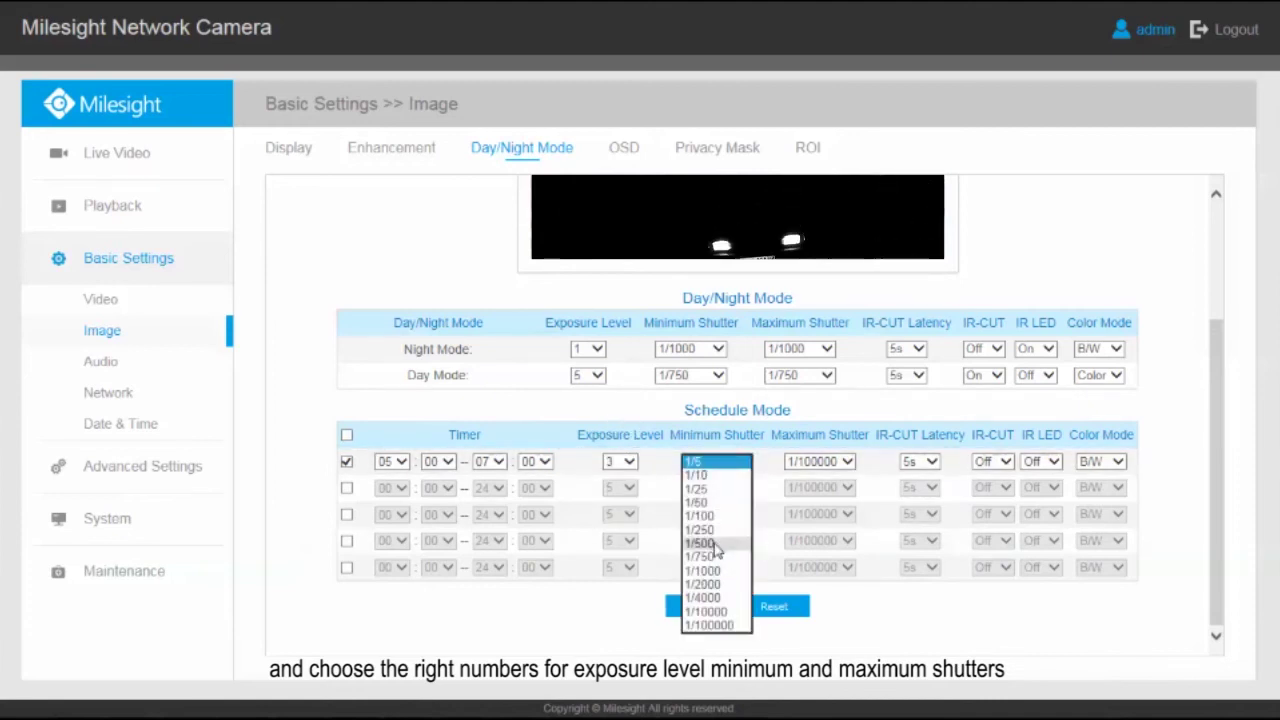
left_click(703, 570)
left_click(805, 464)
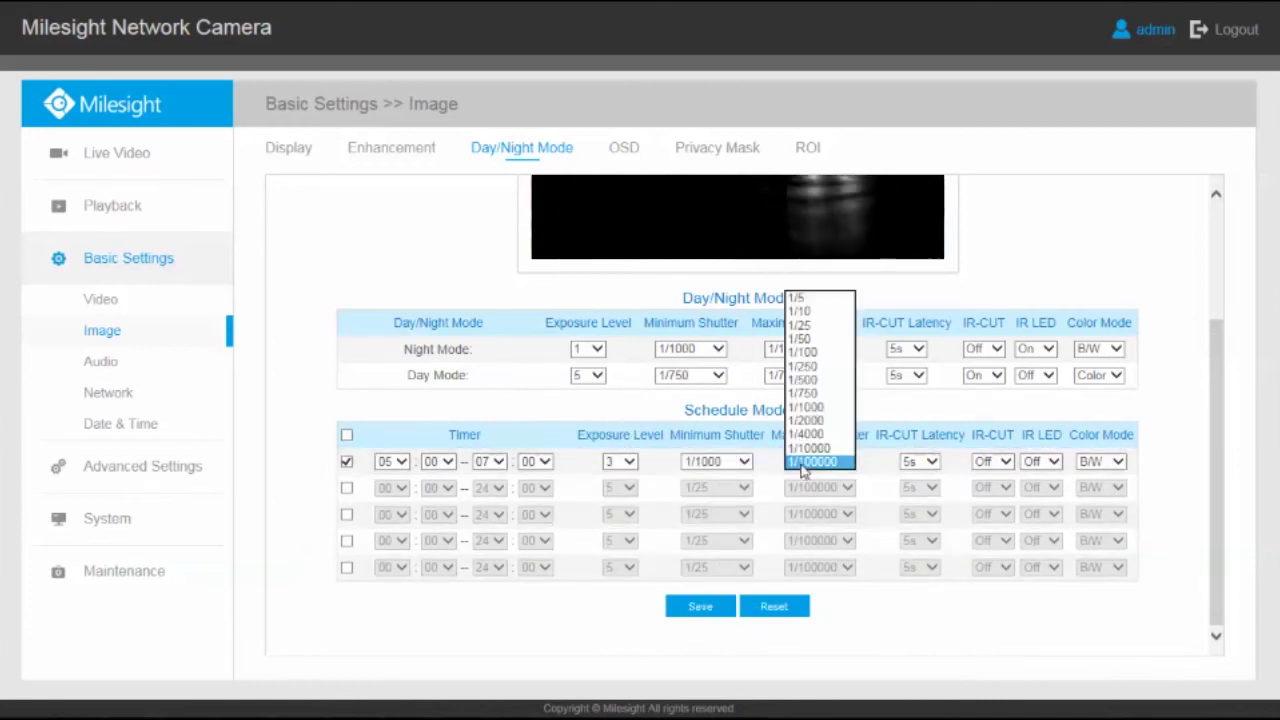
left_click(820, 410)
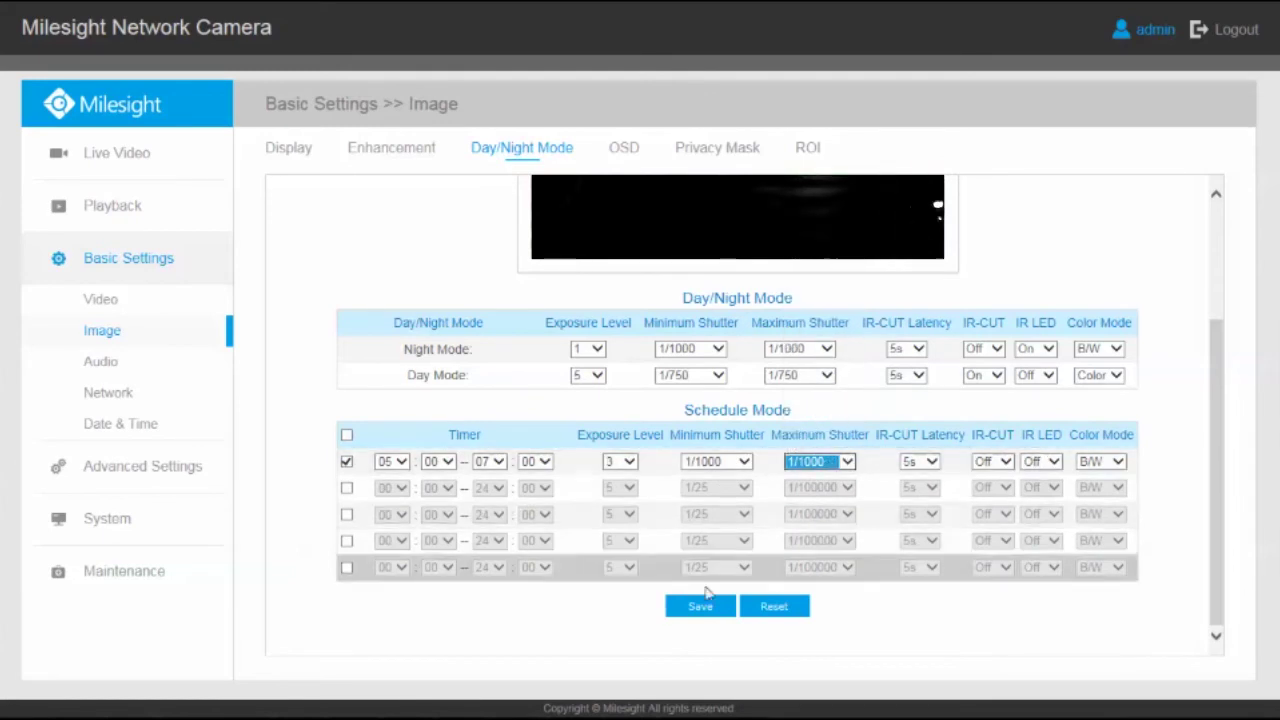
left_click(700, 608)
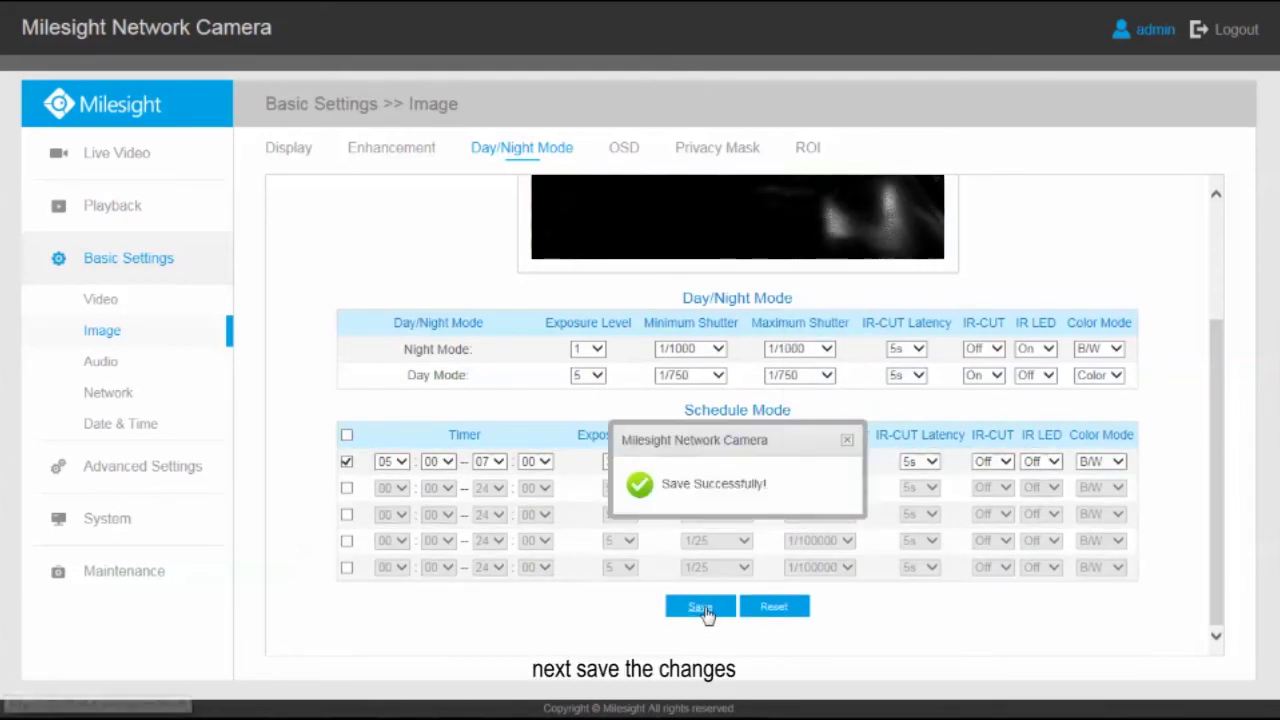